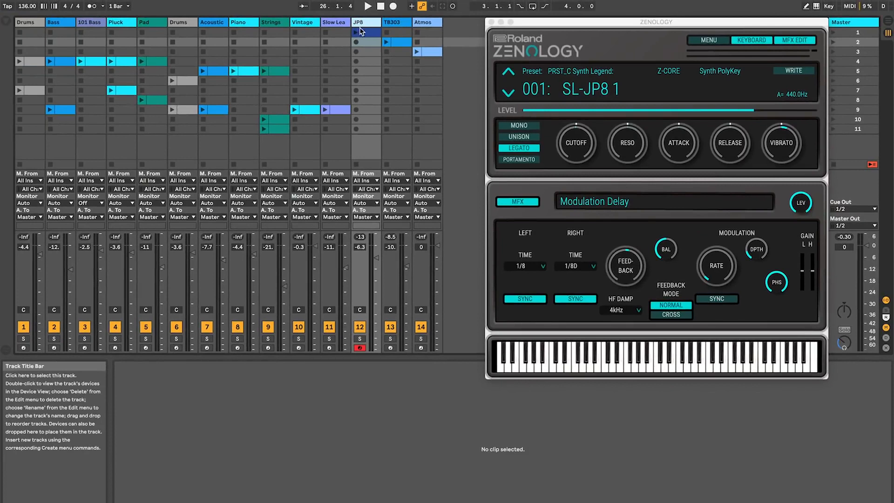
Step: Launch the JP8 clip and toggle the TB303 synth's Legato and Portamento voice modes
click(356, 33)
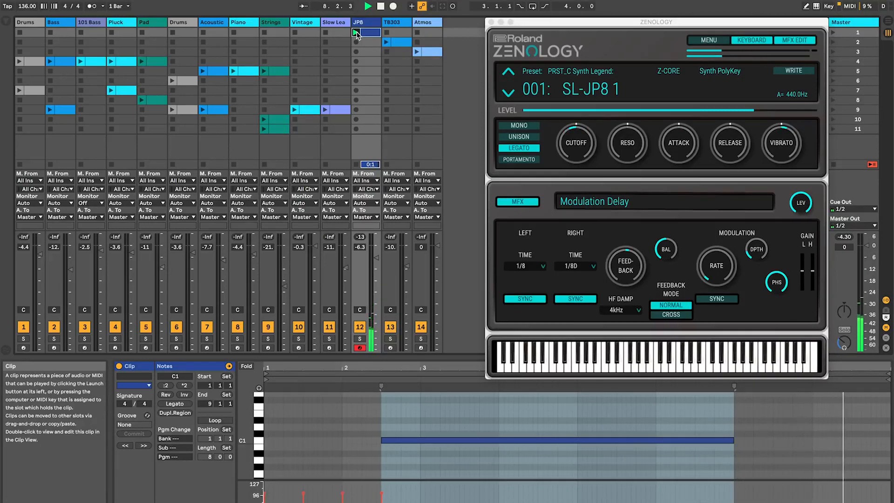
click(399, 24)
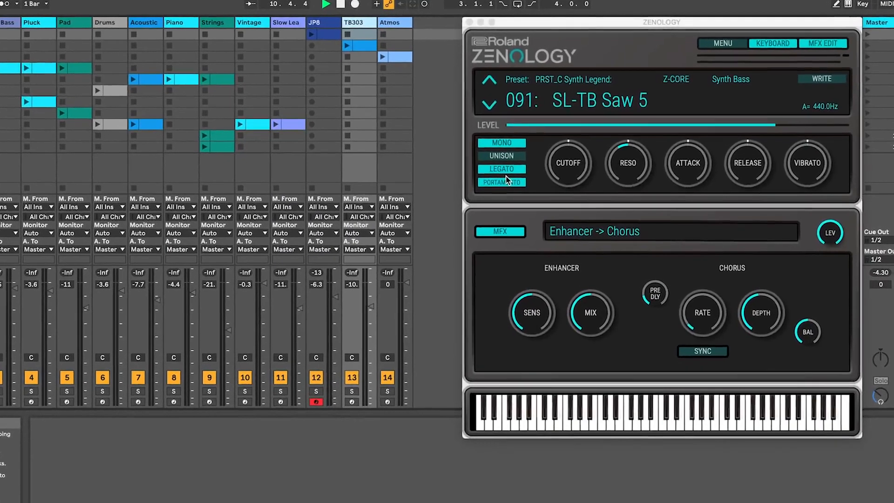
click(523, 149)
click(524, 160)
click(493, 185)
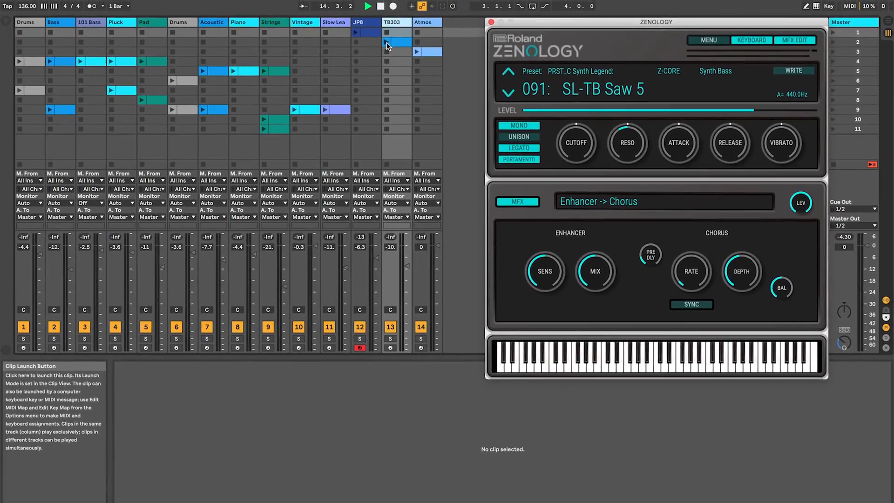
Step: Launch the TB303 clip and raise the synth's Resonance slightly
click(316, 48)
mouse_move(627, 145)
mouse_down()
mouse_move(631, 117)
mouse_move(631, 132)
mouse_up()
Step: Launch the Atmos clip, set its Step Phaser mode to 12-STAGE and raise X-FB to about +72%
click(432, 21)
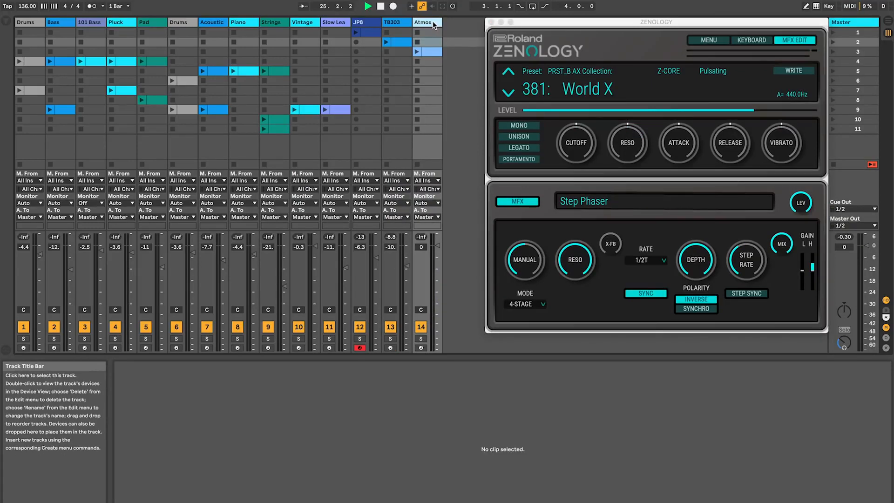
click(423, 53)
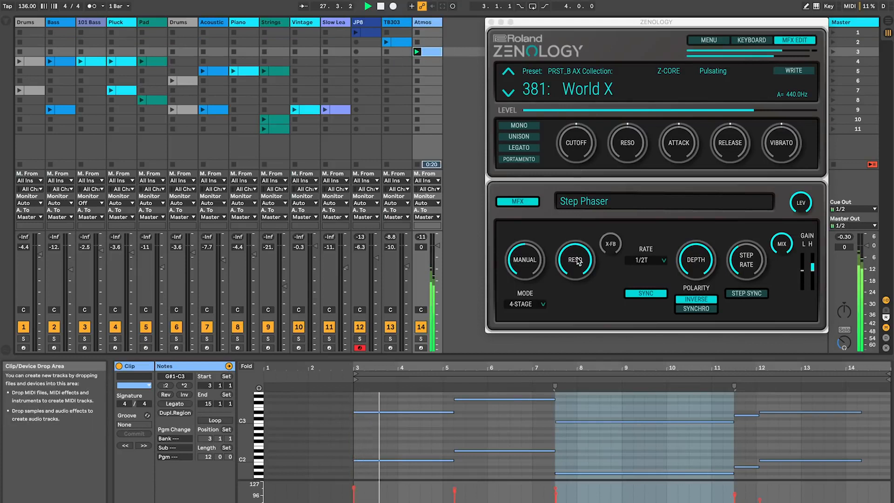
click(543, 304)
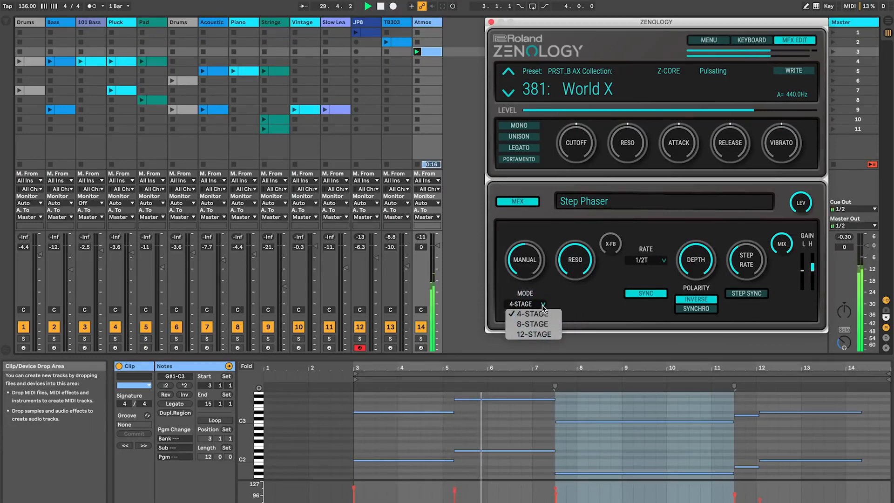
click(535, 334)
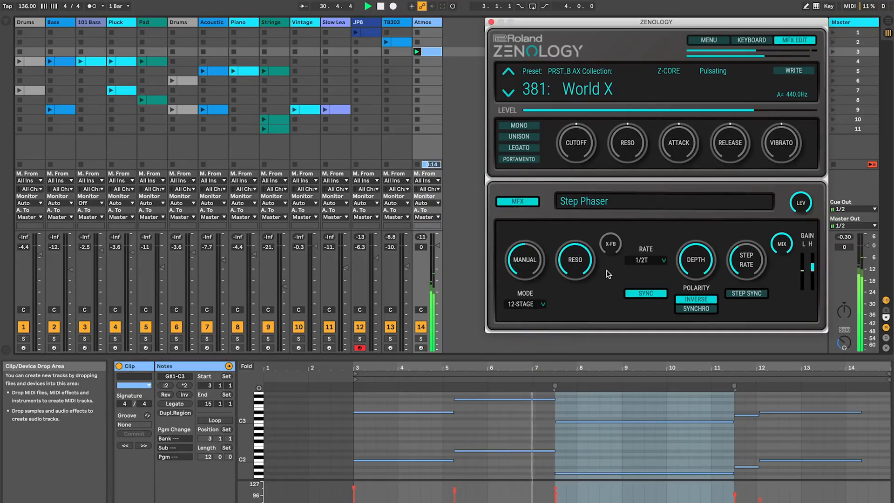
drag(612, 245, 612, 211)
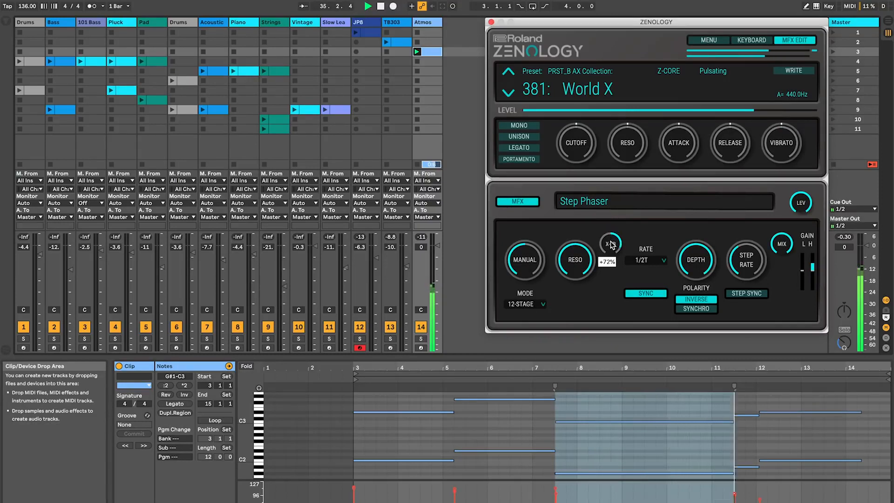
drag(611, 246, 612, 251)
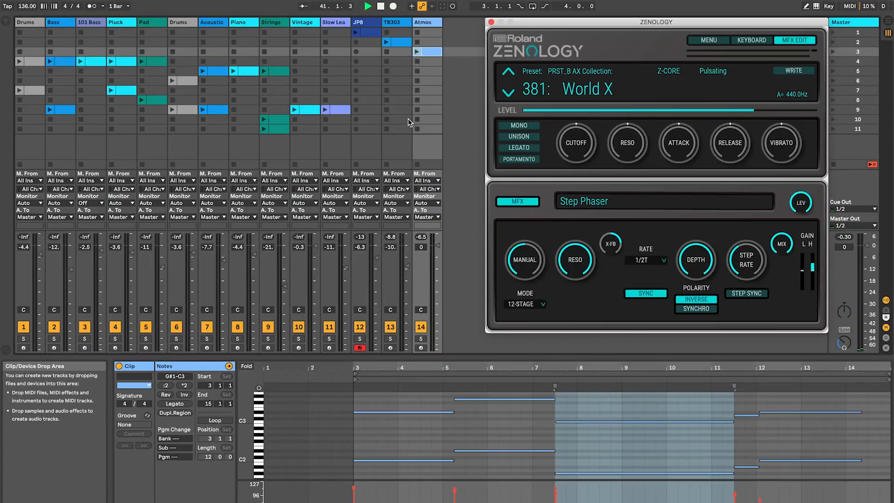
Step: Select the Pad track and launch its clip
click(155, 22)
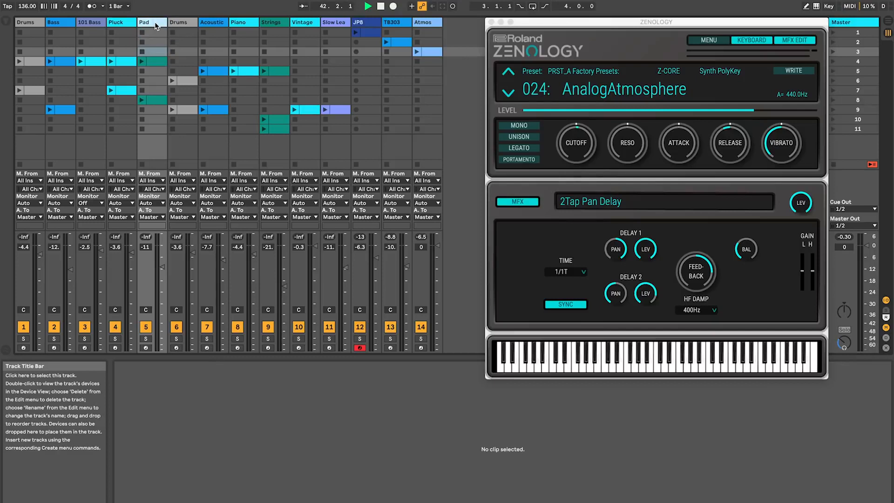
click(143, 61)
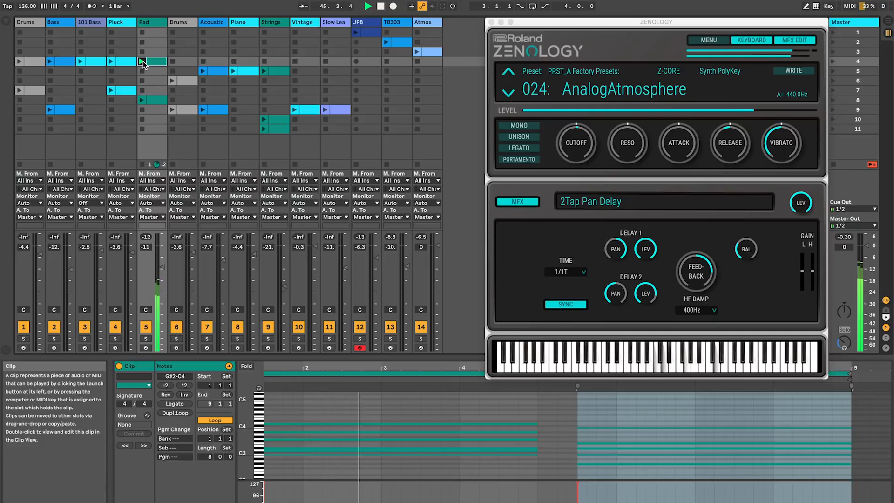
click(683, 149)
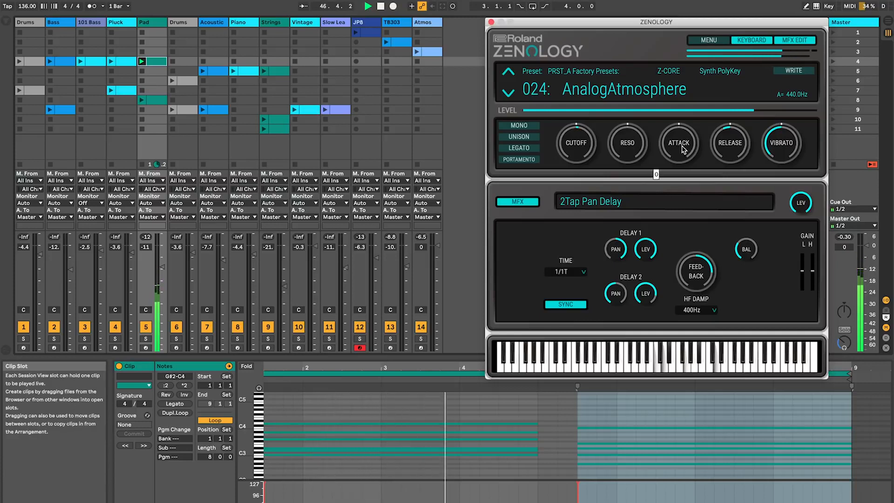
Step: Launch the Pluck clip and set the Pluck synth's Cutoff to -4
click(112, 62)
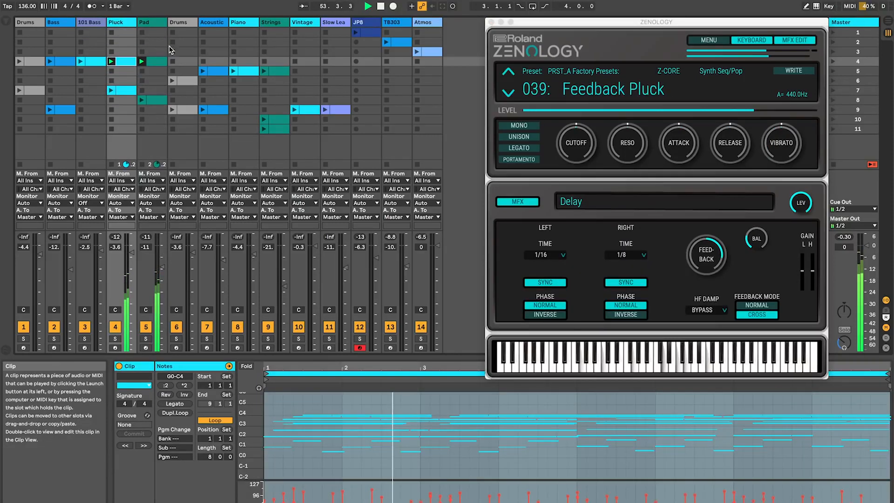
click(123, 24)
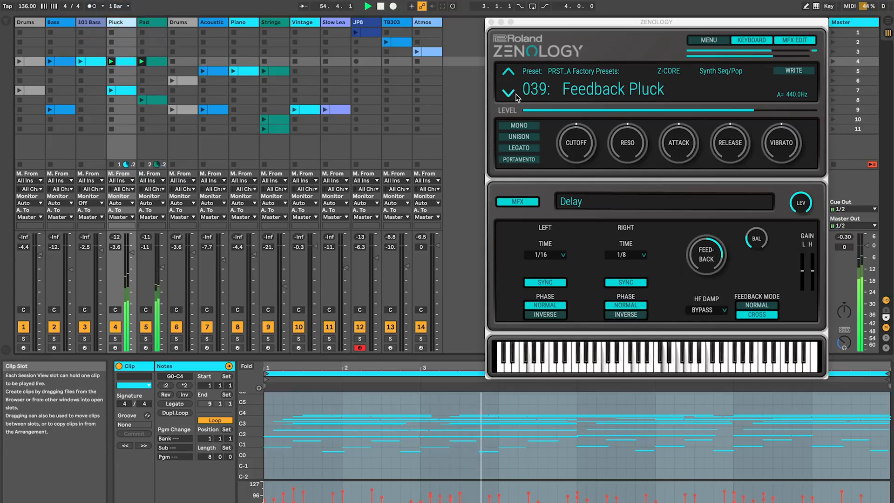
click(572, 148)
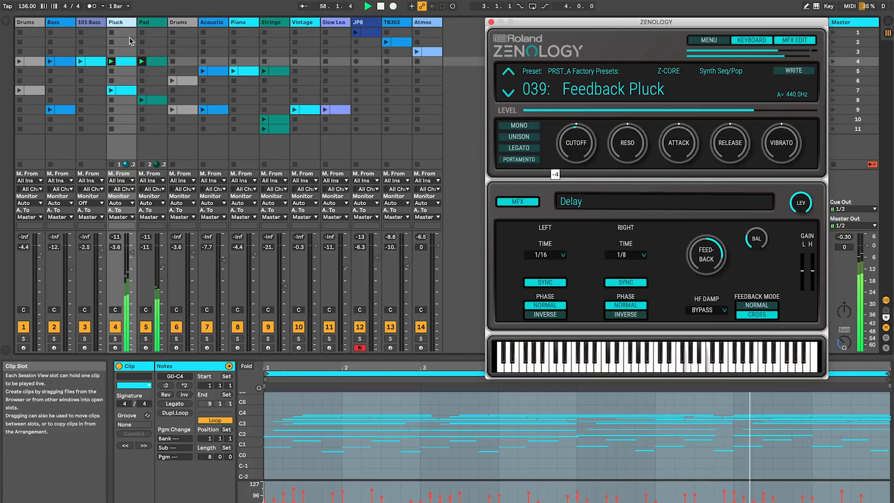
Step: Select the Bass and 101 Bass tracks and launch their clips
click(58, 26)
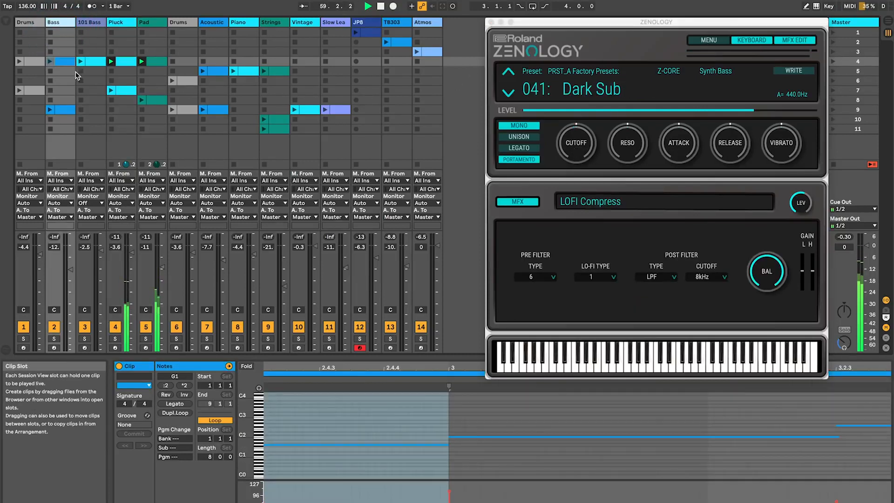
click(51, 62)
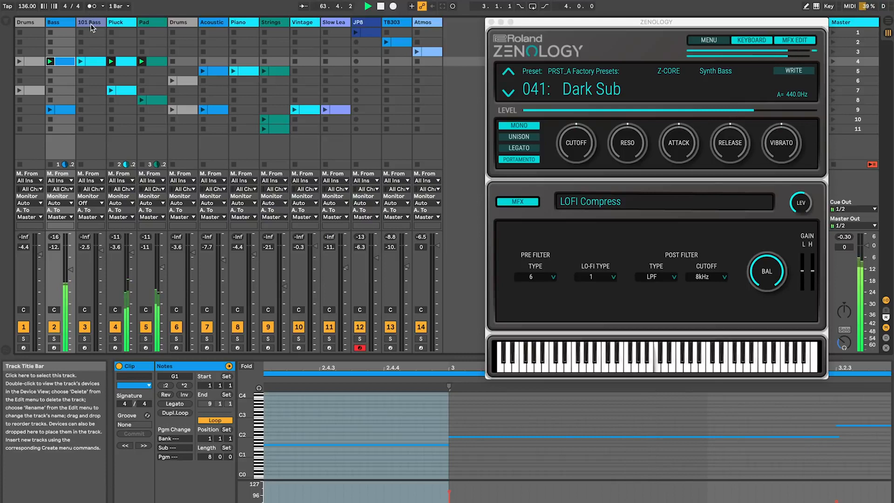
click(92, 24)
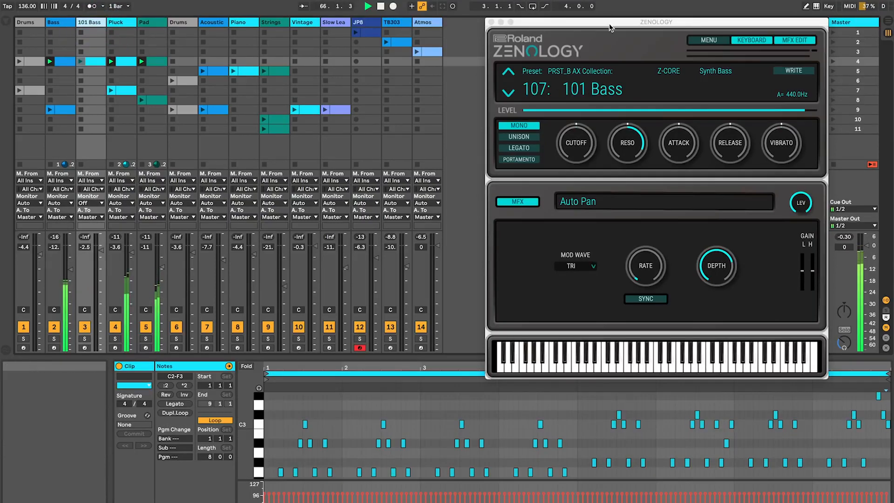
click(81, 62)
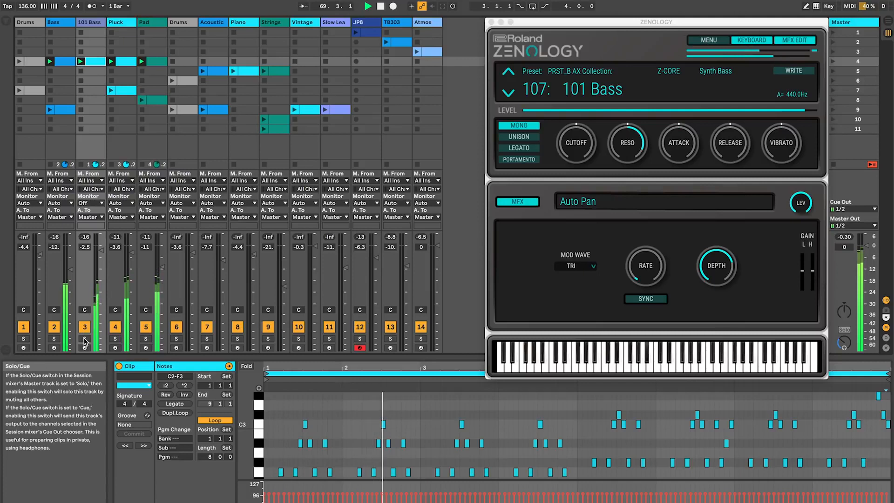
Step: Toggle solo on the 101 Bass track on and off
click(84, 339)
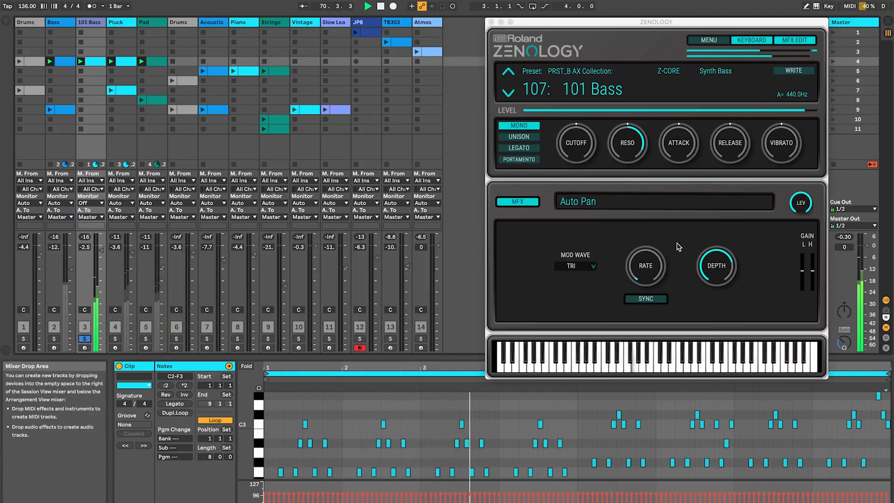
click(87, 340)
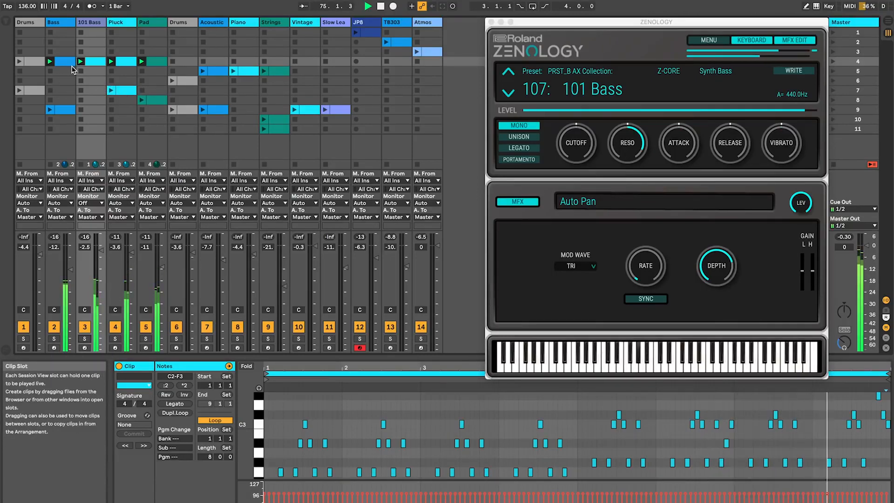
Step: Launch the Drums clip and open the drum instrument browser for the TR-808 ClHH 3 pad
key(space)
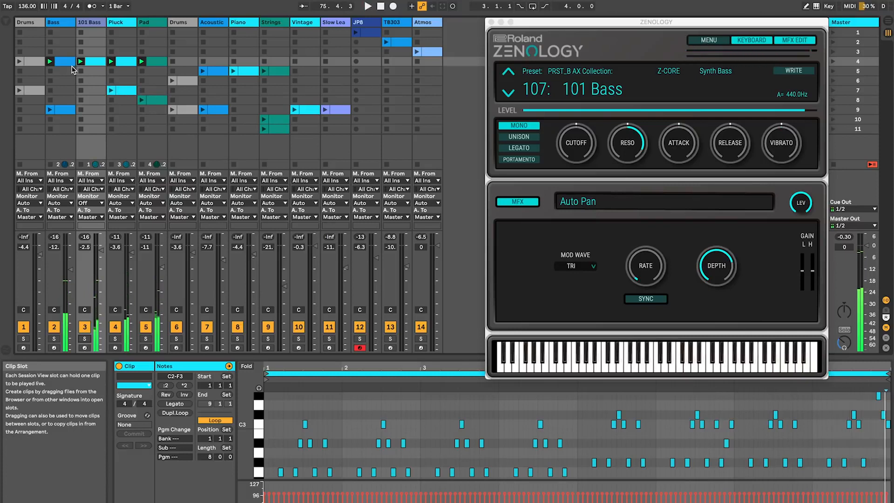
click(20, 61)
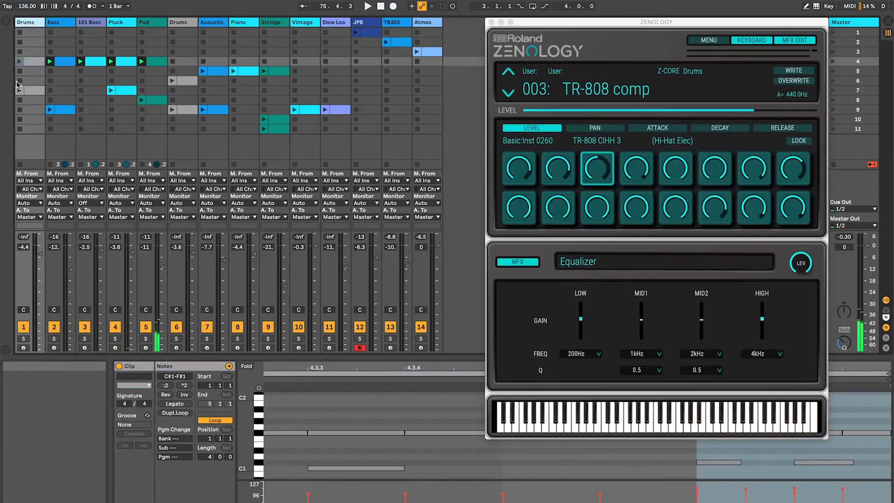
click(20, 61)
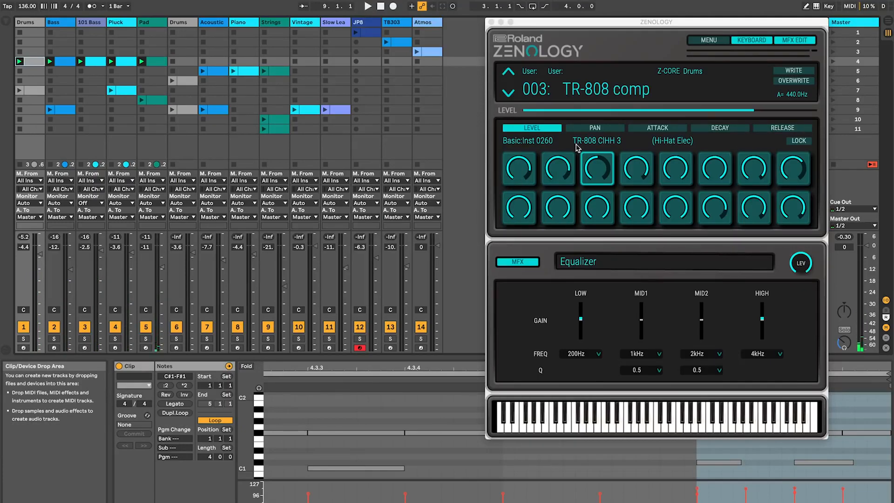
click(600, 141)
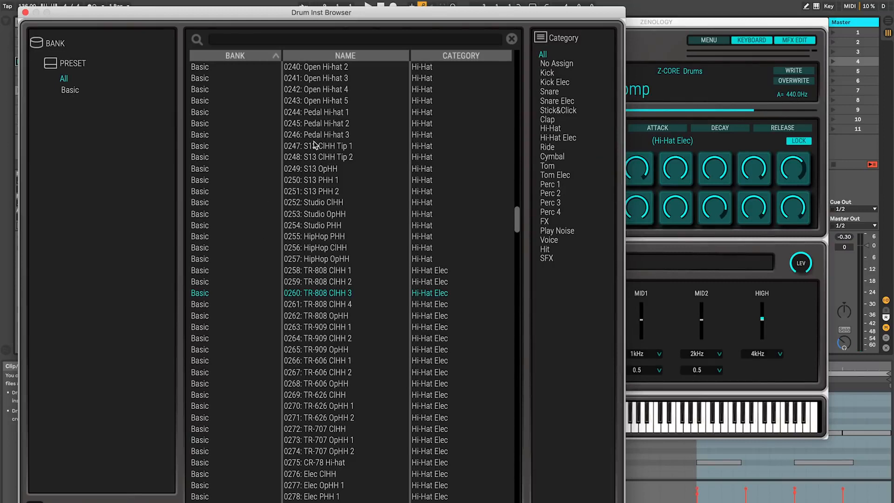
click(26, 13)
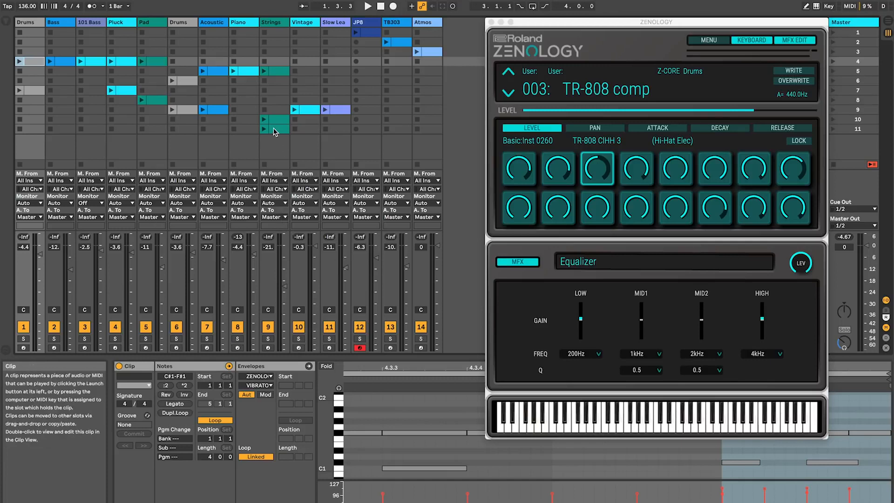
Step: Launch the Piano clip and load the Piano 1 preset by searching the tone browser for Piano
click(241, 25)
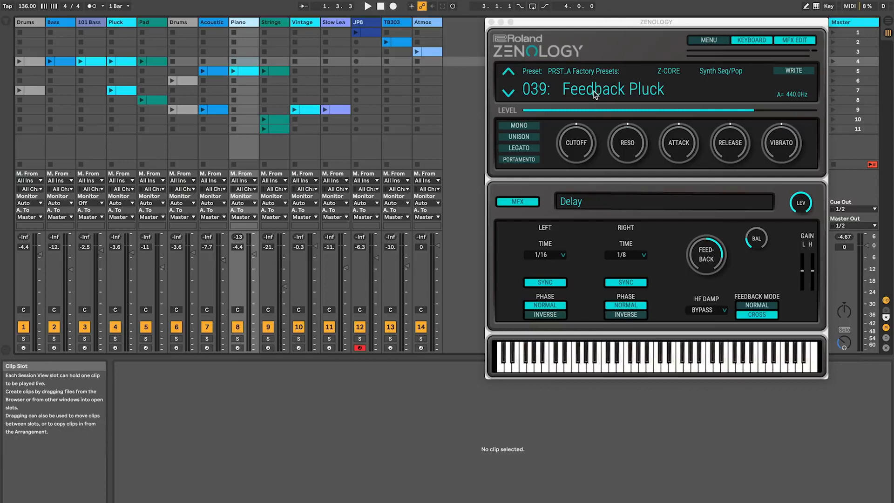
click(234, 71)
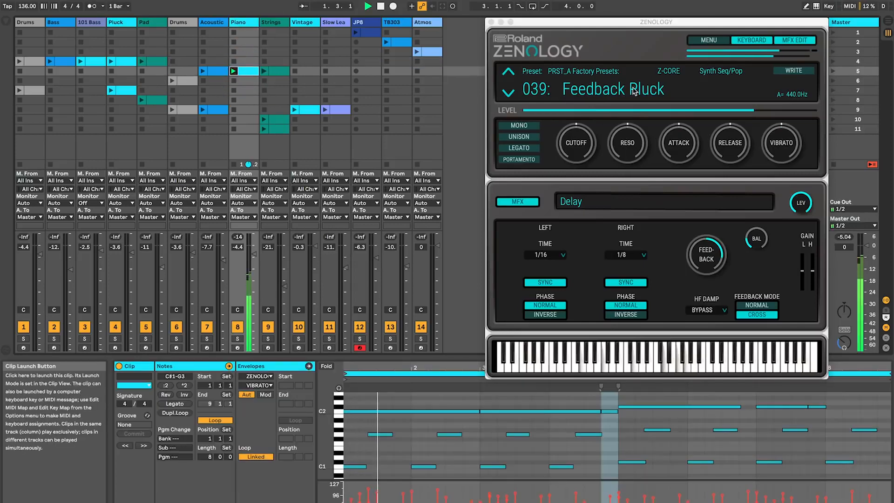
click(604, 90)
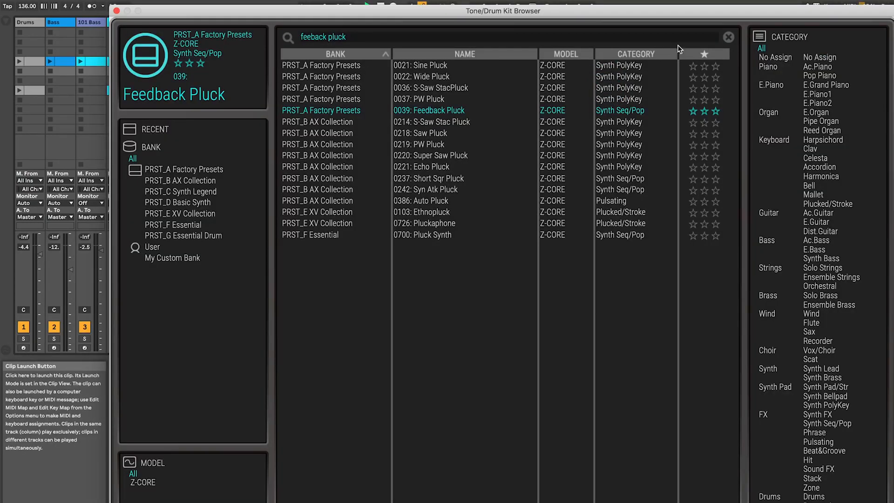
click(729, 37)
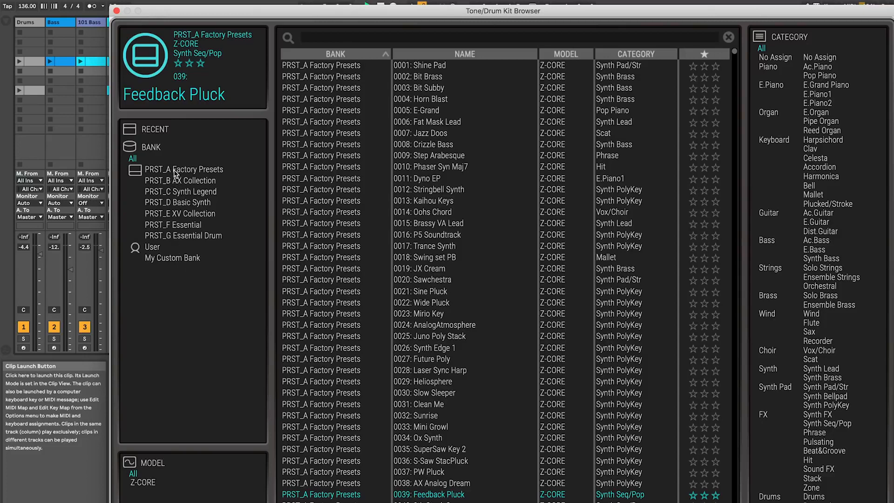
click(502, 37)
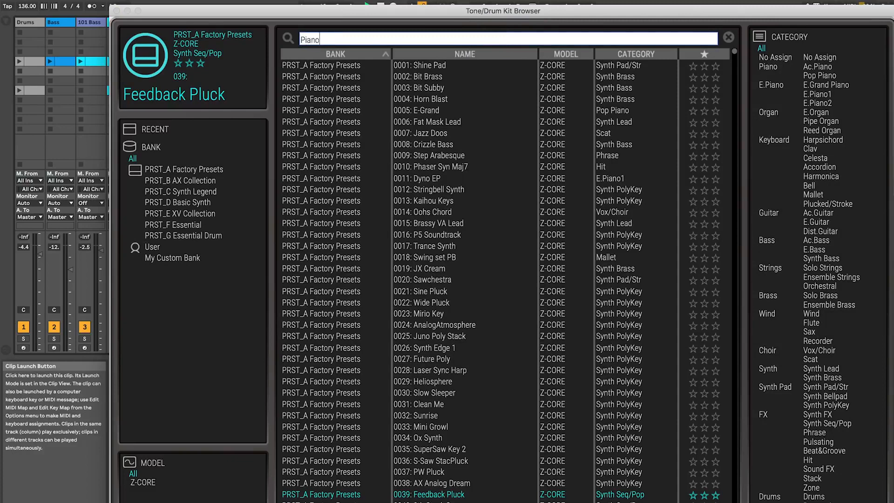
key(Return)
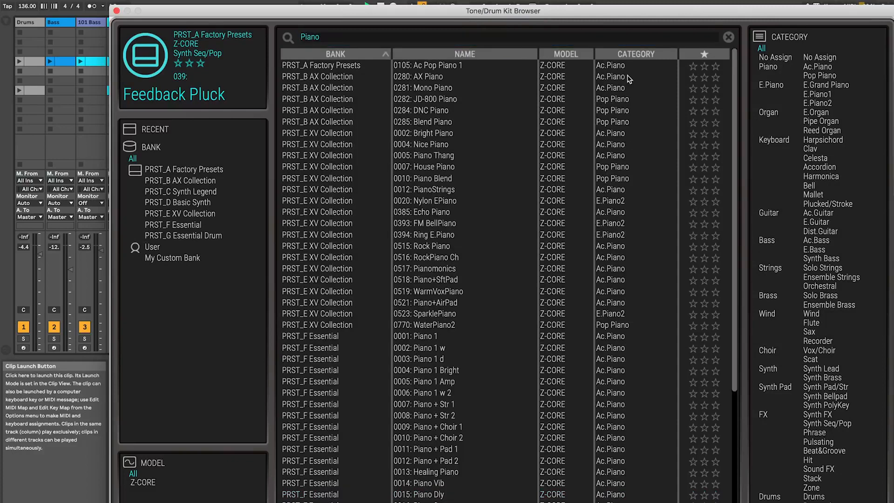
click(432, 337)
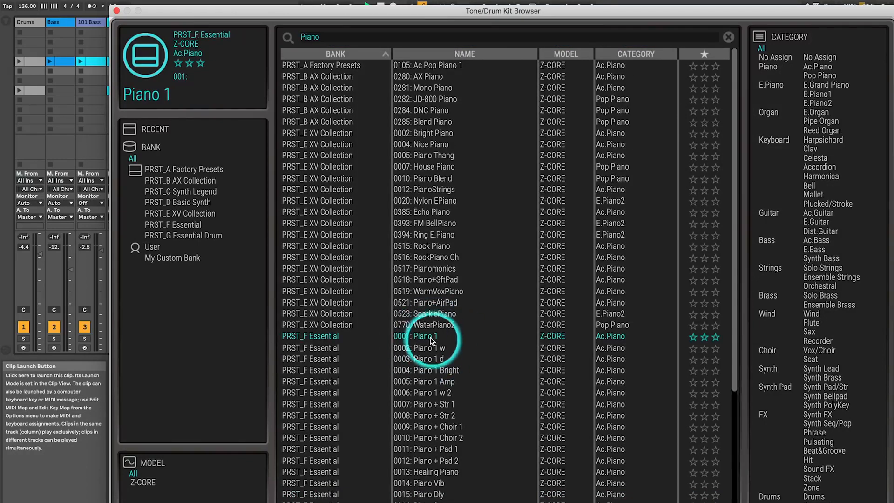
click(116, 10)
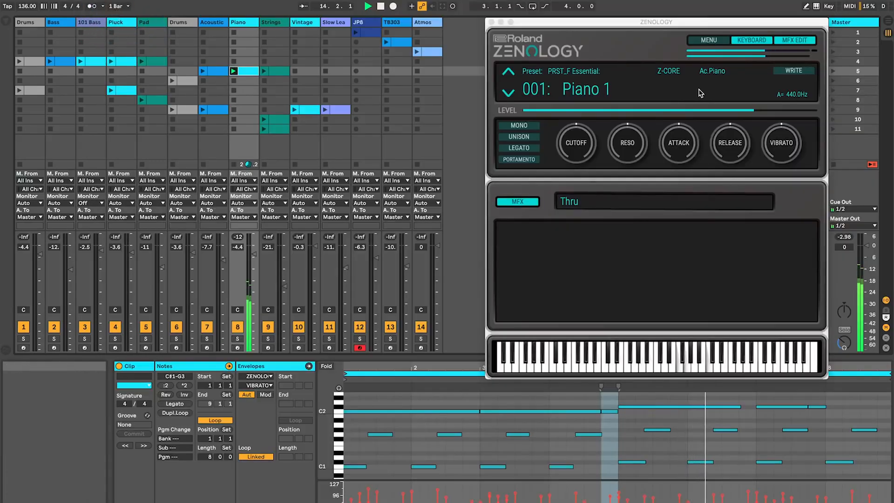
Step: Launch scene 5
click(833, 72)
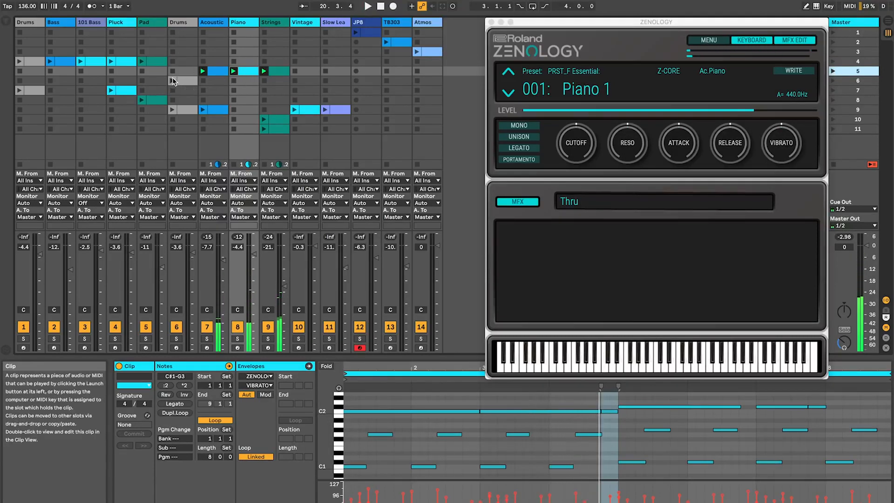
Step: Launch the clip on the second Drums track and the Slow Lead clip in scene 9
click(171, 81)
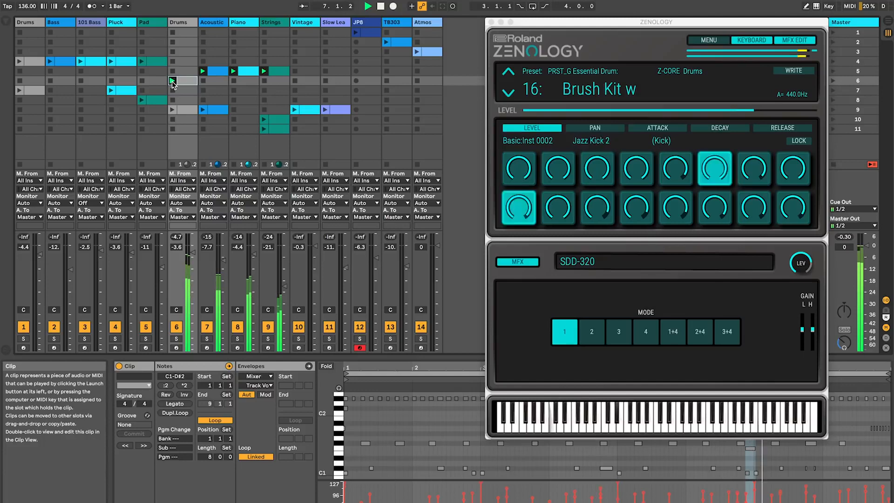
click(325, 110)
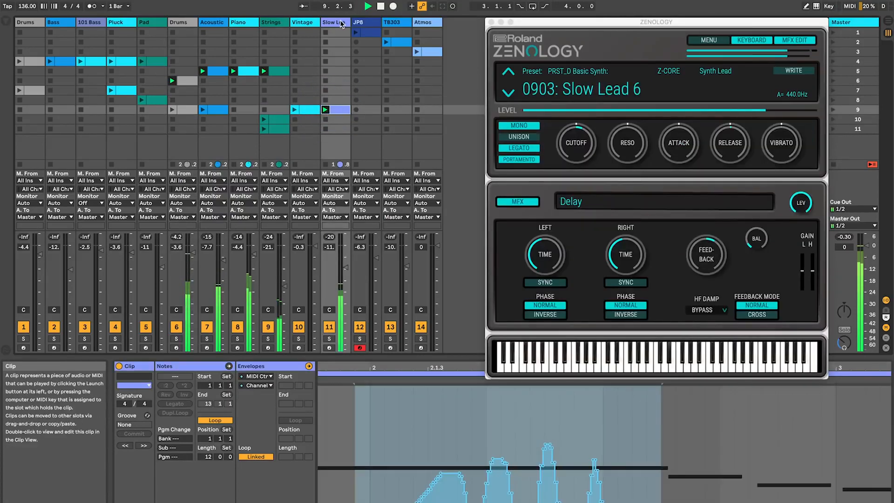
Step: Solo the Slow Lead track and switch its Zenology MFX to JUNO-106 Chorus
click(330, 339)
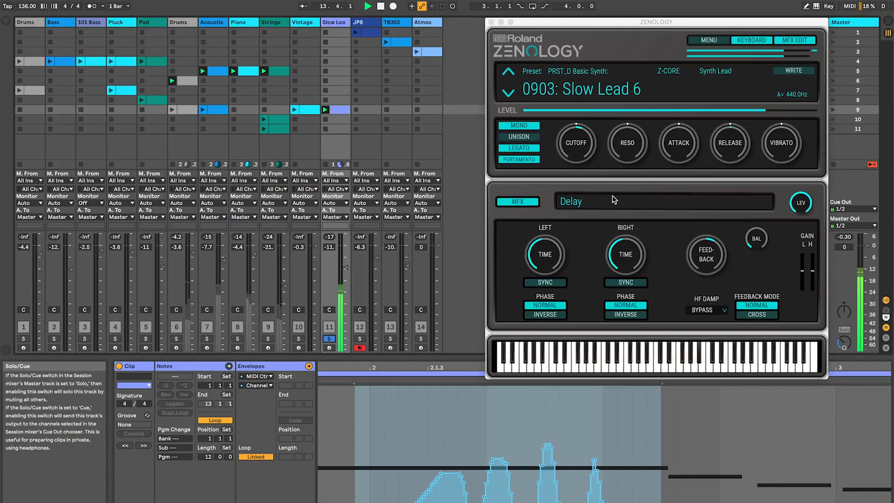
click(588, 206)
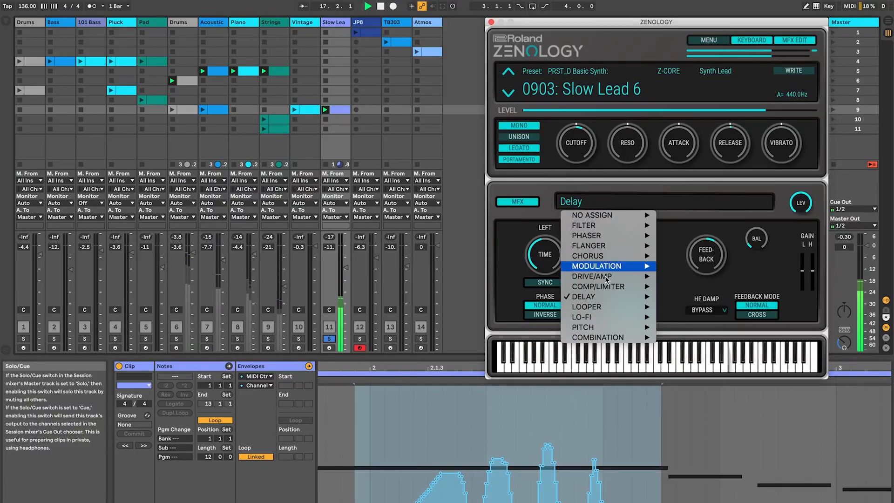
mouse_move(615, 309)
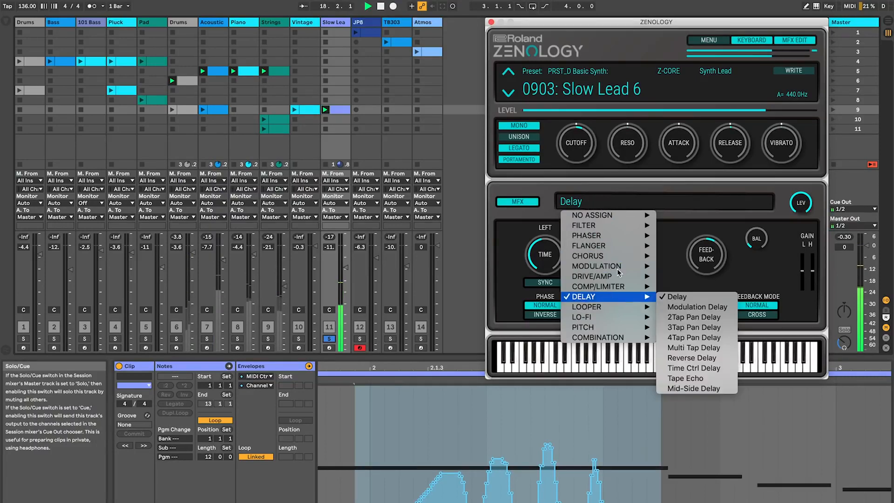
mouse_move(620, 256)
click(700, 318)
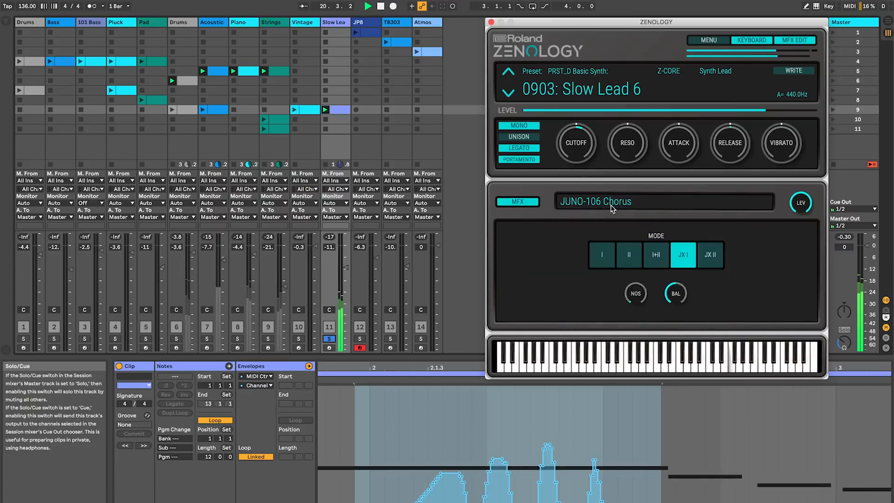
Step: Change the Slow Lead MFX to 2Voice Pitch Shifter from the Pitch category
click(611, 208)
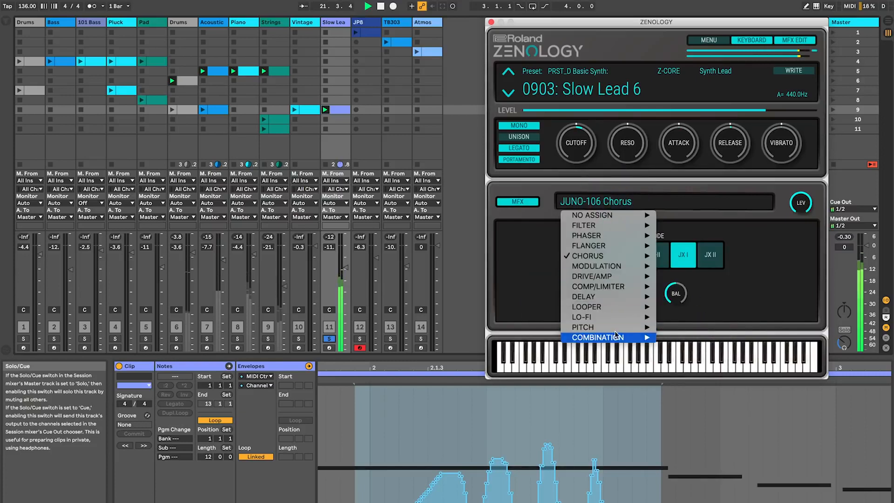
mouse_move(614, 328)
click(699, 337)
Step: Change the Slow Lead MFX to the Distortion -> Delay combination effect
click(623, 205)
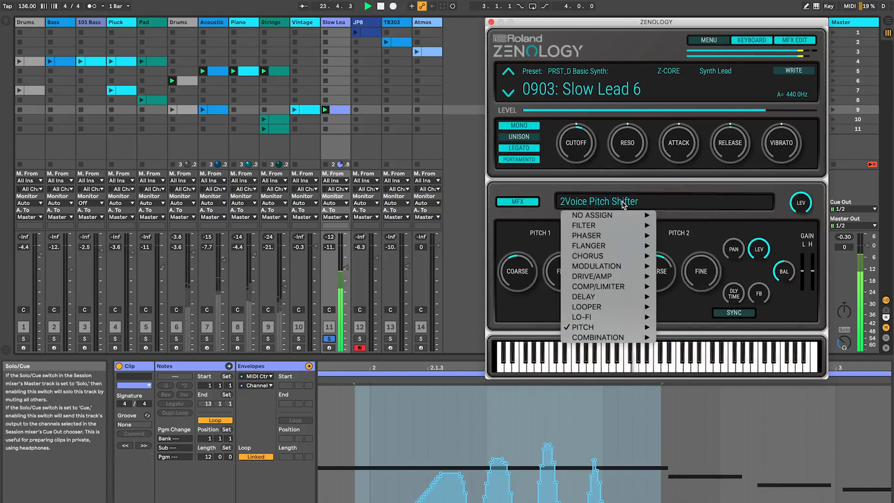
click(618, 343)
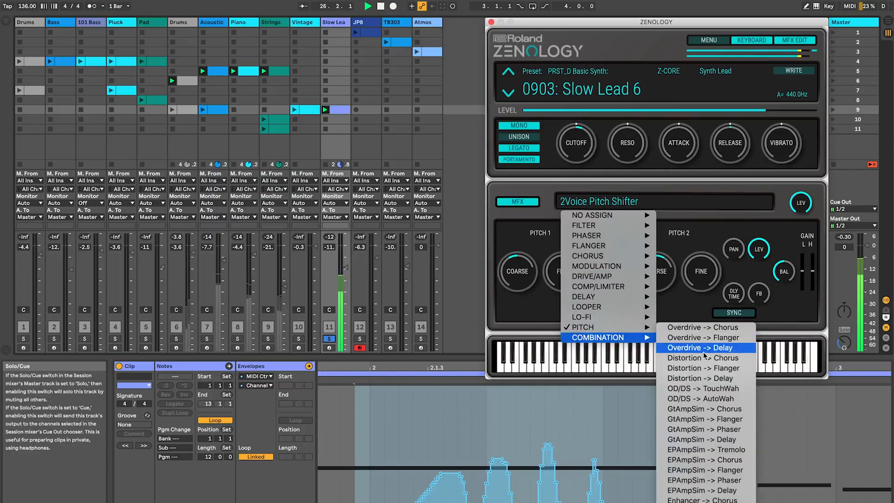
click(719, 378)
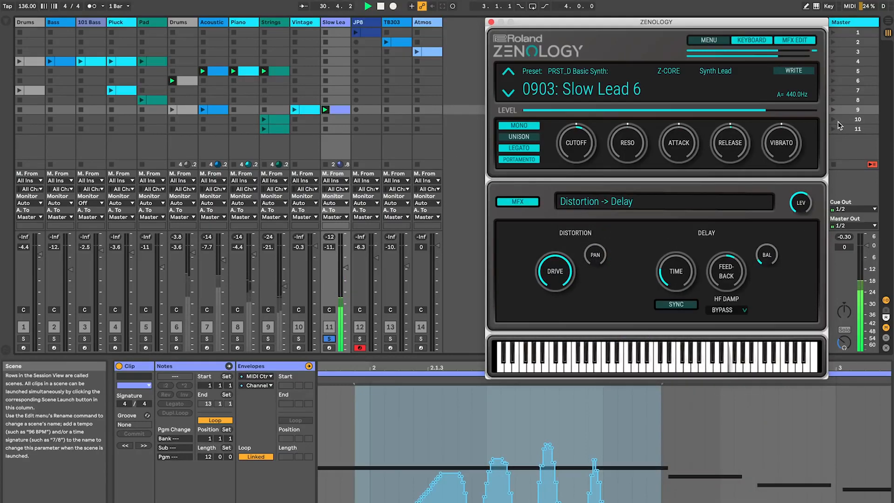
Step: Stop playback and turn off solo on the Slow Lead track
key(space)
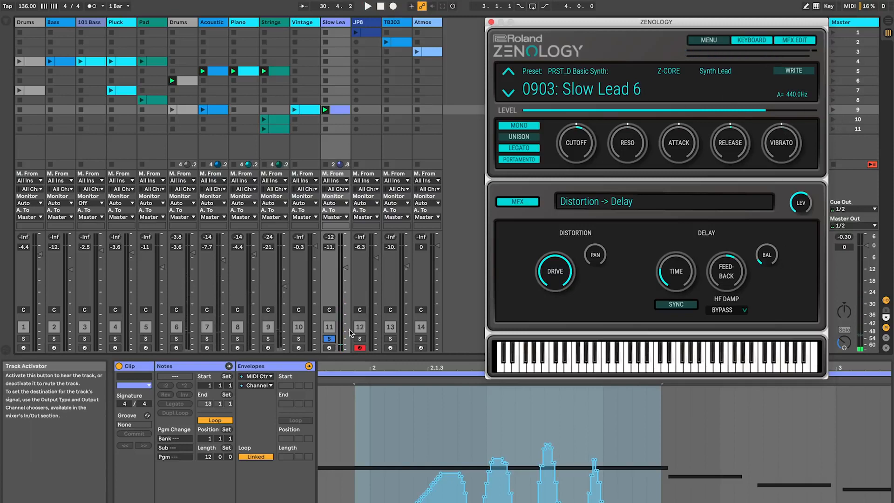
click(330, 339)
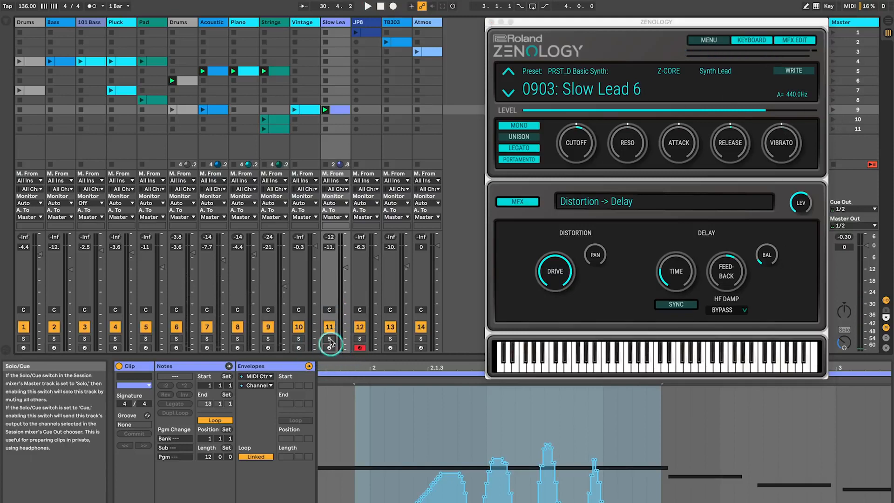
Step: Launch scene 9, then stop the Slow Lead track's clip
click(833, 110)
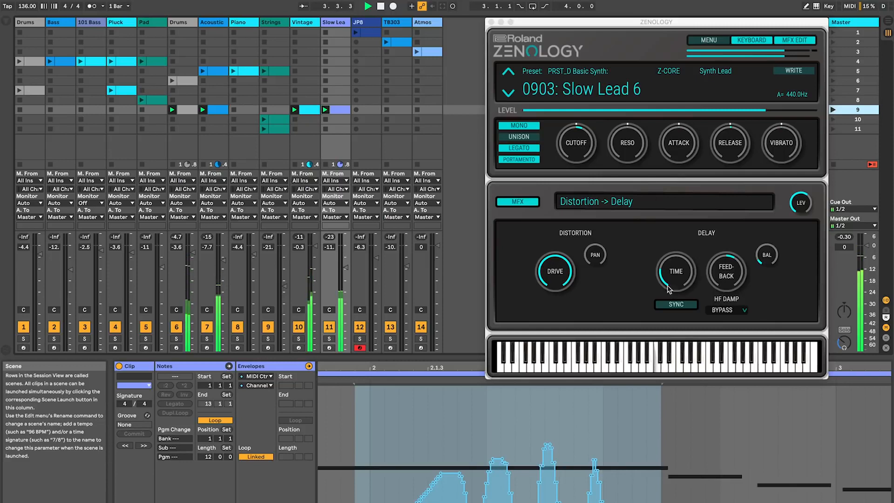
click(725, 275)
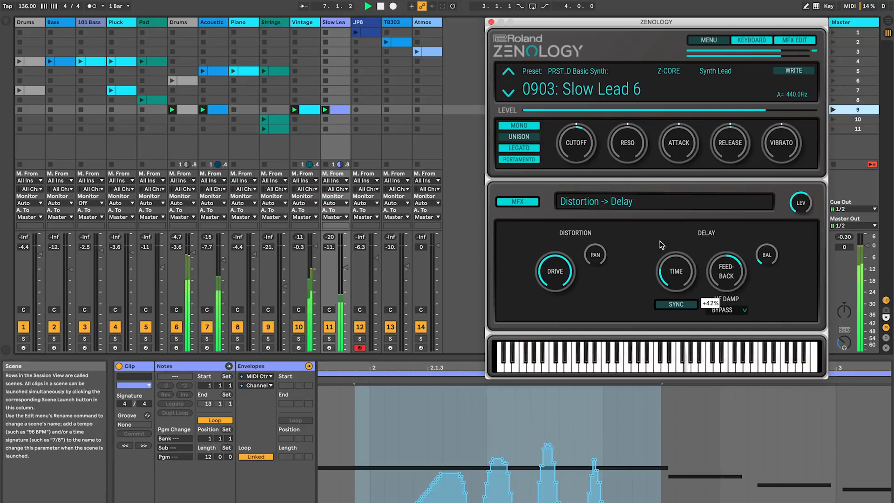
click(325, 165)
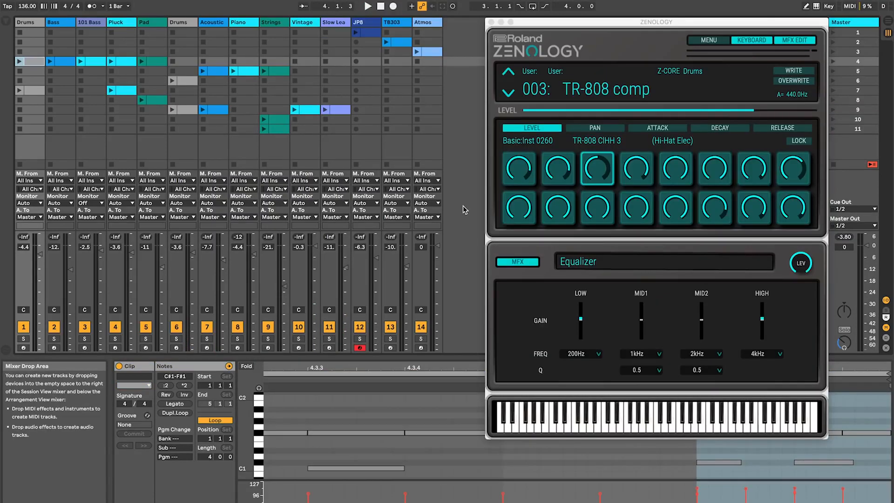
Step: Write the TR-808 comp drum kit to the User bank through the Tone/Drum Kit Manager
click(794, 70)
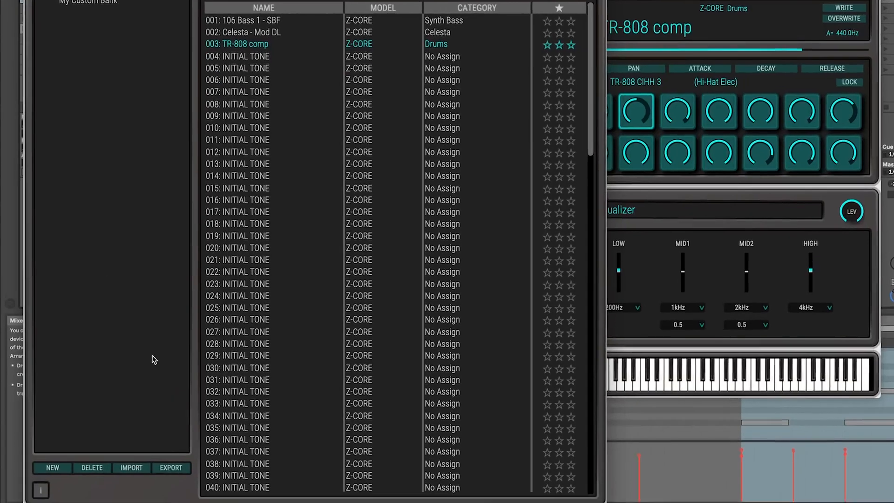
click(159, 502)
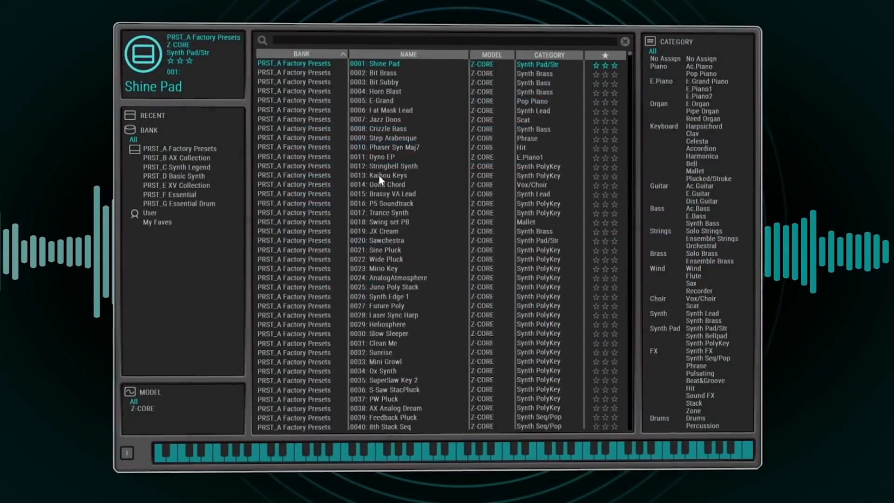
Step: Open the Zenology tone browser and look through the factory presets
click(379, 174)
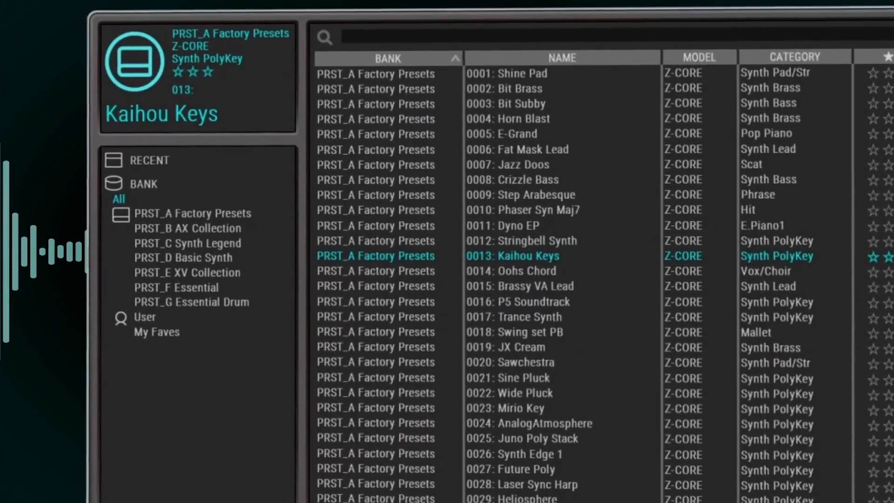
click(353, 325)
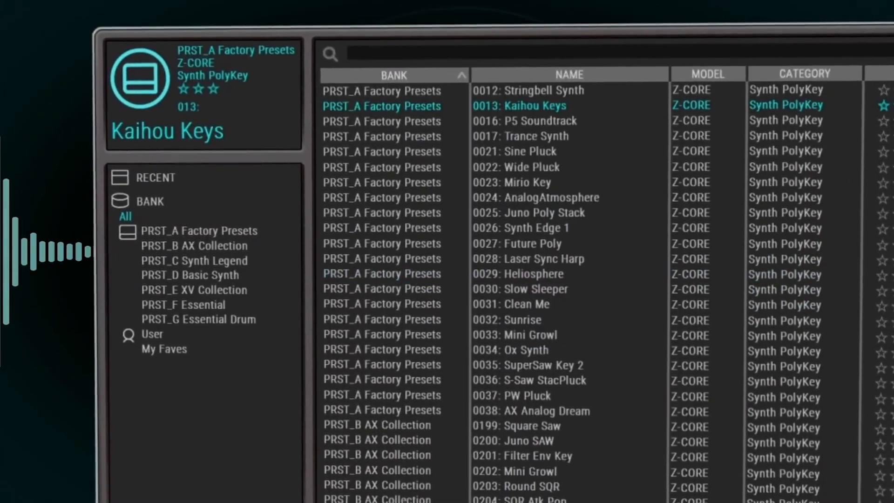